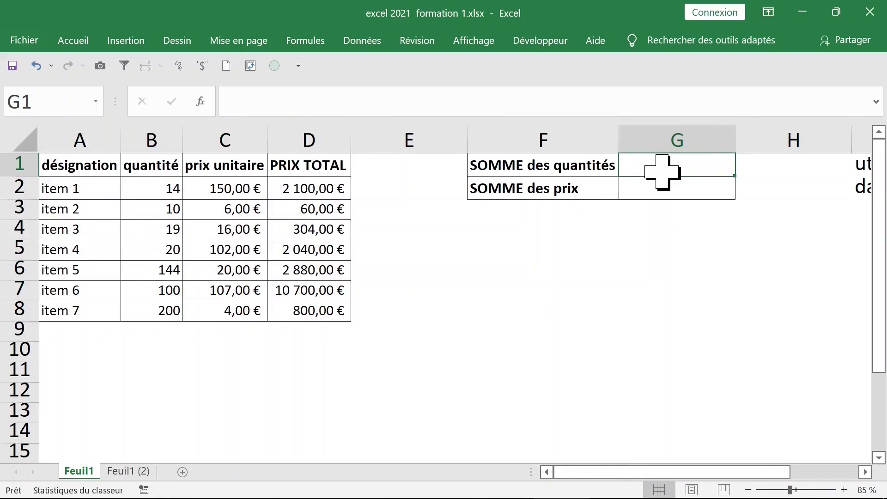
Step: Enter a SOMME formula in G1 that adds the quantities in B2:B8
type("=som")
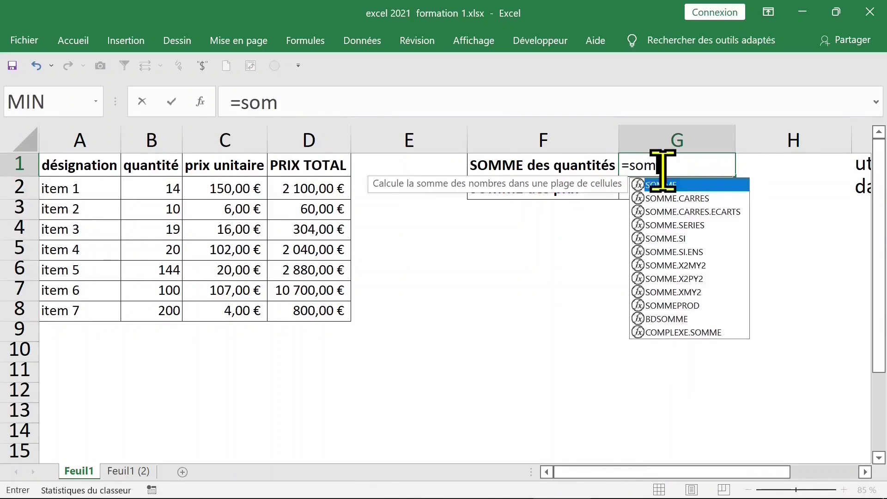
key("Tab")
left_click_drag(163, 191, 159, 310)
key("Return")
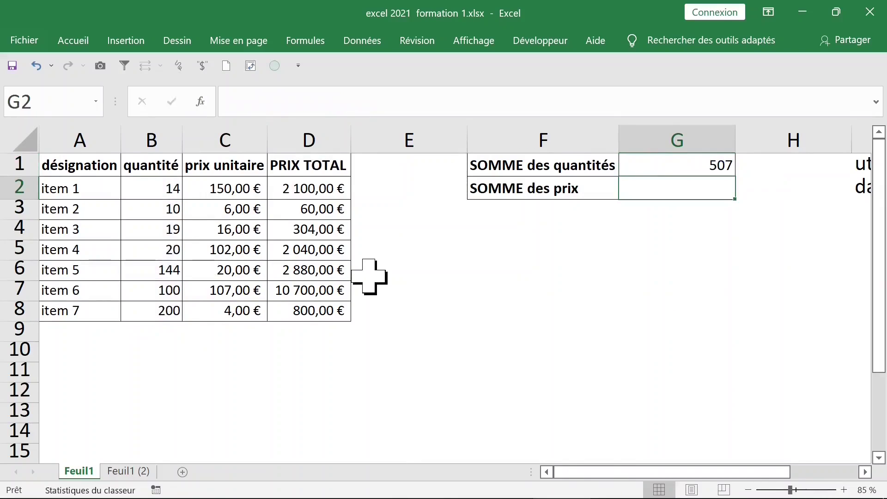
left_click(693, 167)
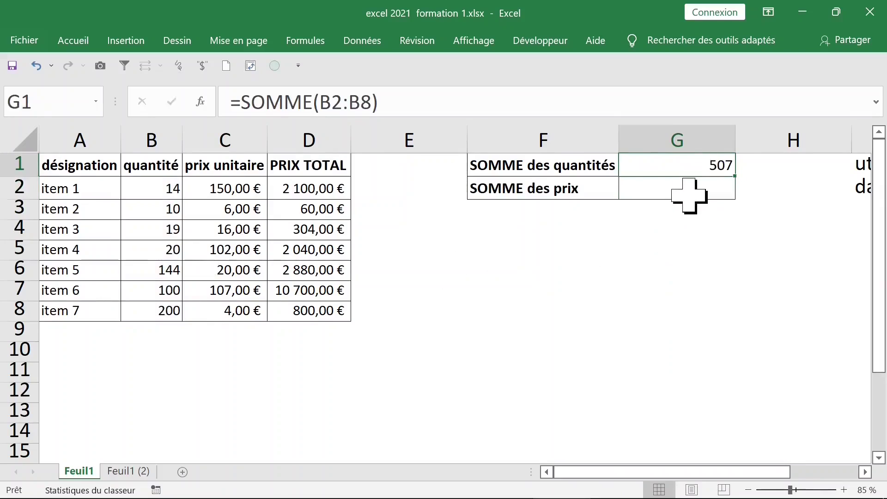
Step: Enter a SOMME formula in G2 that adds the total prices in D2:D8
left_click(688, 194)
type("=somme")
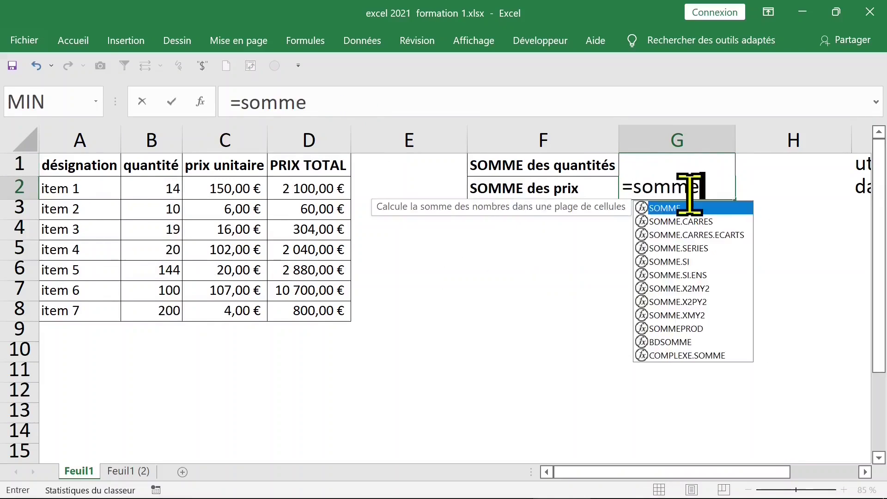
key("Tab")
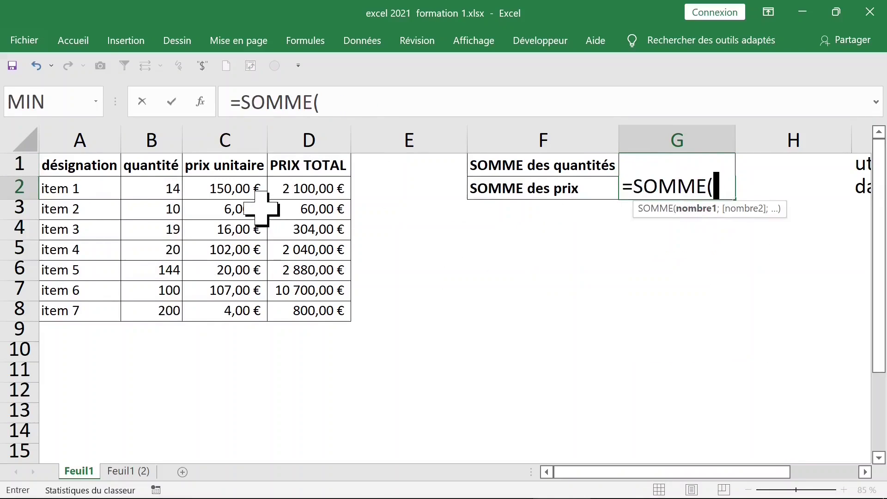
left_click_drag(301, 190, 306, 306)
key("Return")
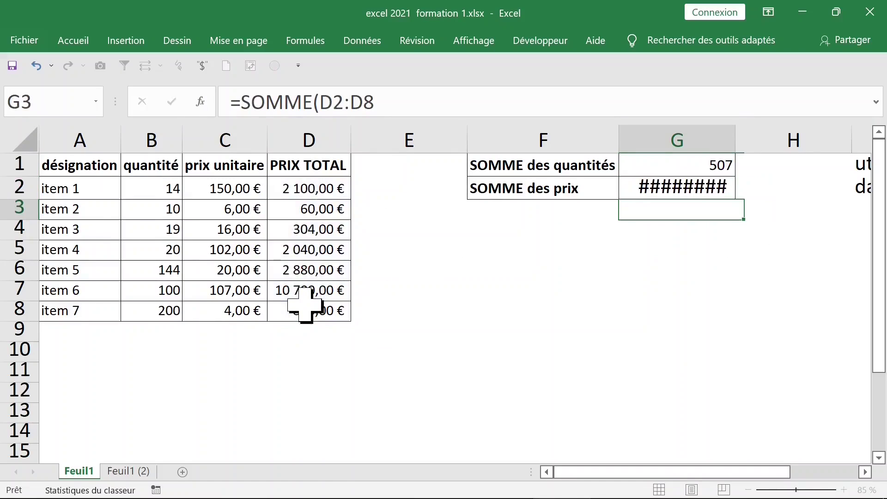
Step: Add an item 8 row directly below item 7 with quantity 1000 and unit price 15, and inspect the G1 formula
left_click(99, 329)
left_click(102, 313)
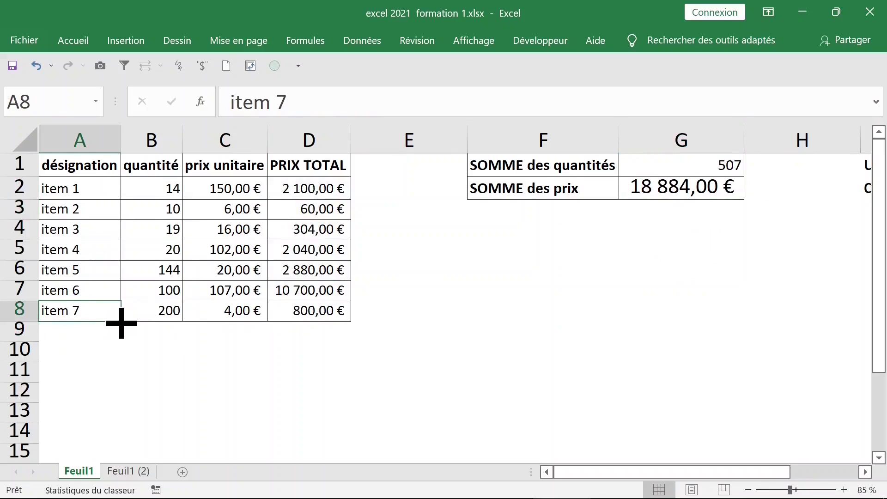
left_click_drag(123, 321, 124, 342)
left_click(166, 336)
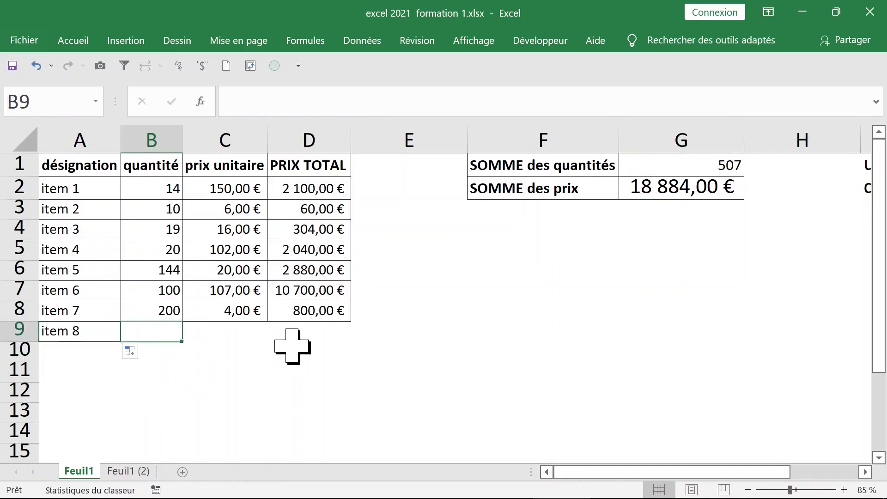
type("1")
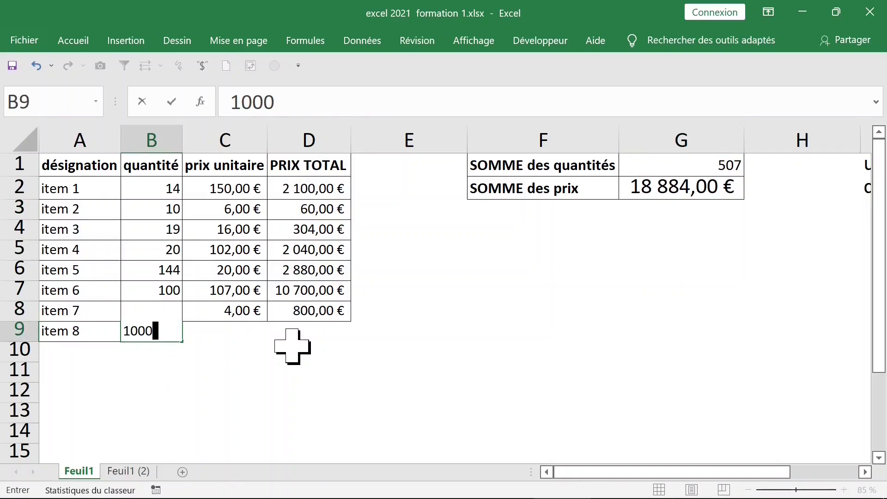
type("000")
key("Tab")
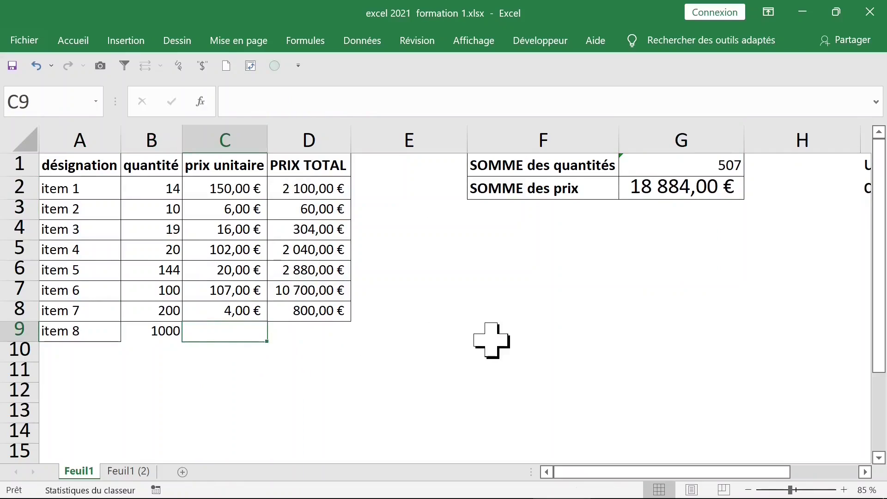
type("15")
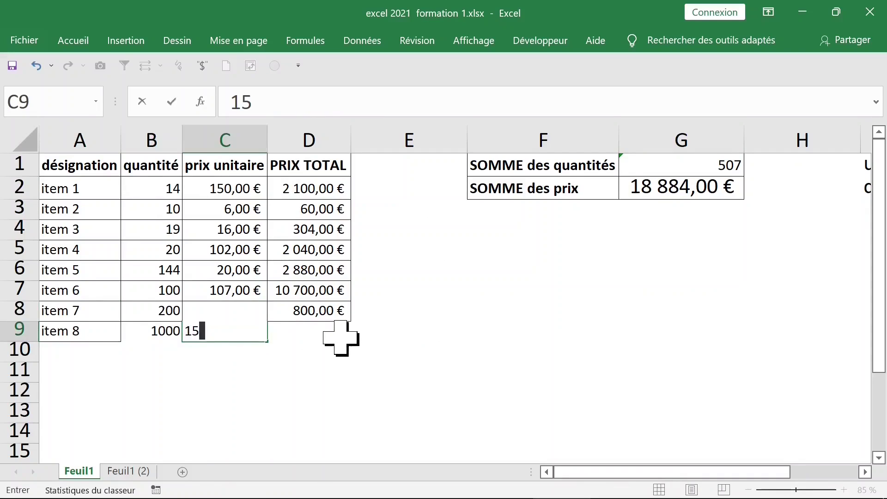
key("Tab")
left_click(694, 164)
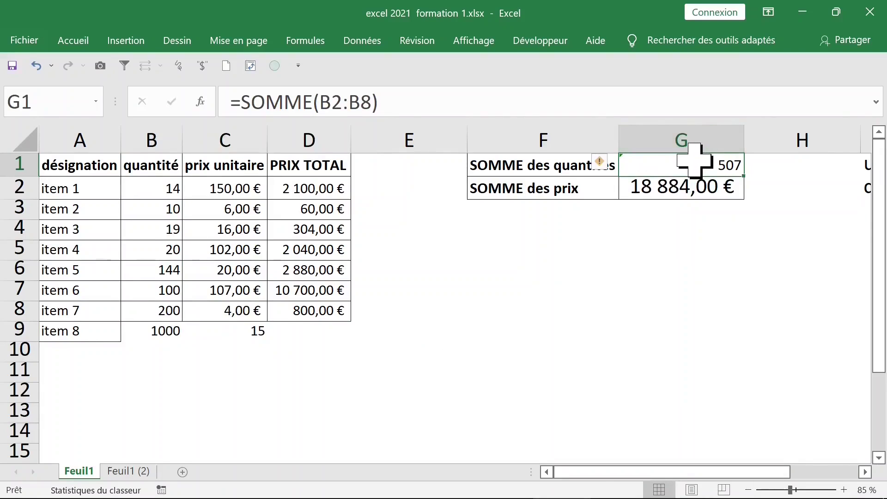
Step: Undo the entries that added the item 8 row below the data
left_click(87, 331)
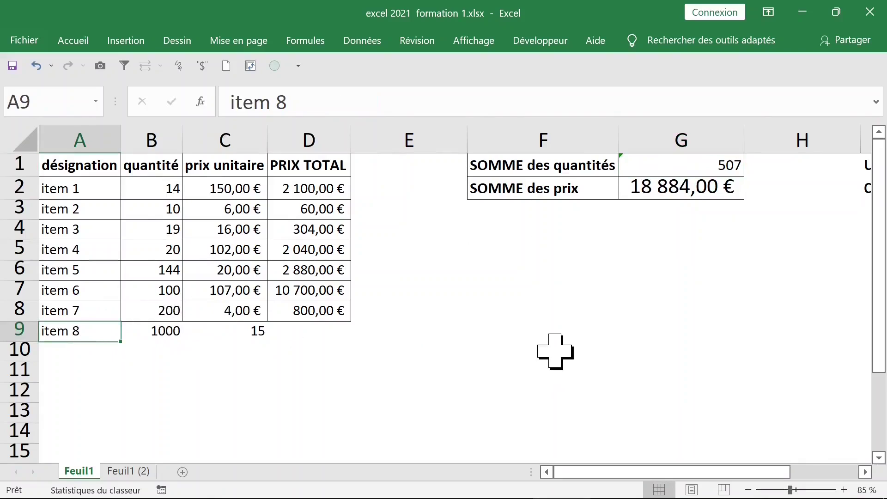
key("ctrl+z")
key("ctrl+z")
key("ctrl+z")
key("ctrl+z")
key("ctrl+z")
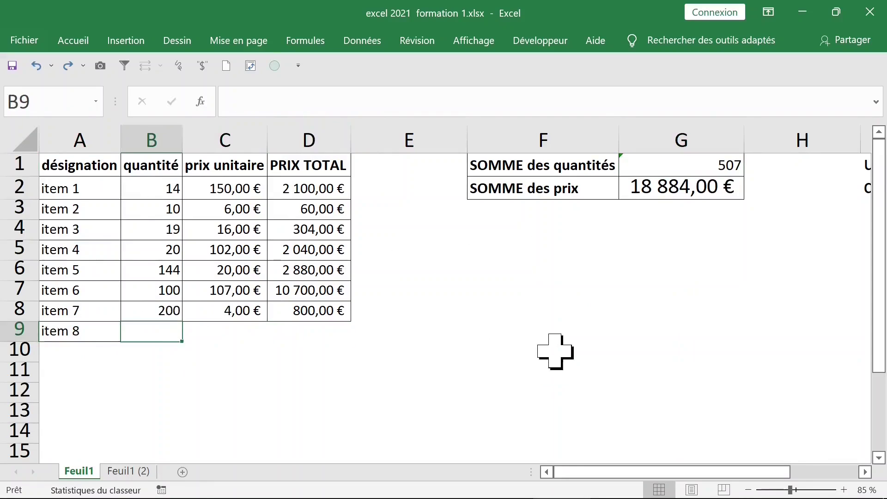
Step: Convert the range A1:D8 into an Excel table, using its first row as headers
left_click(189, 224)
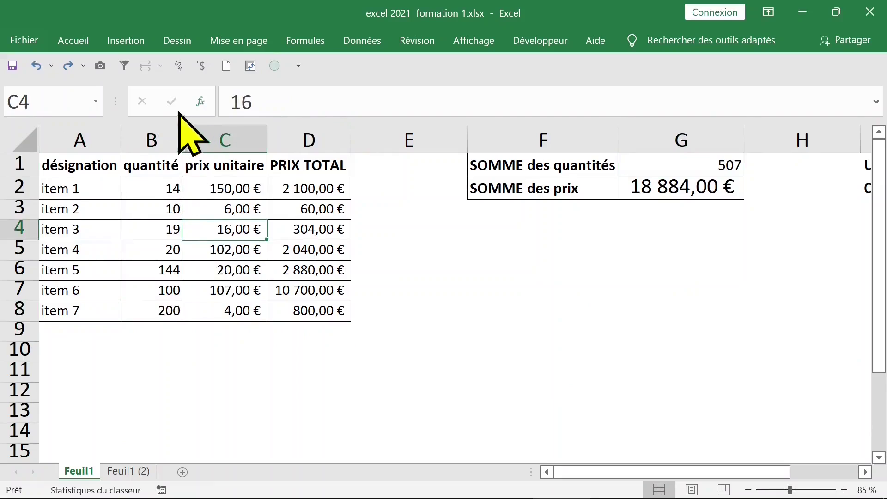
left_click_drag(92, 167, 106, 190)
left_click_drag(225, 213, 306, 291)
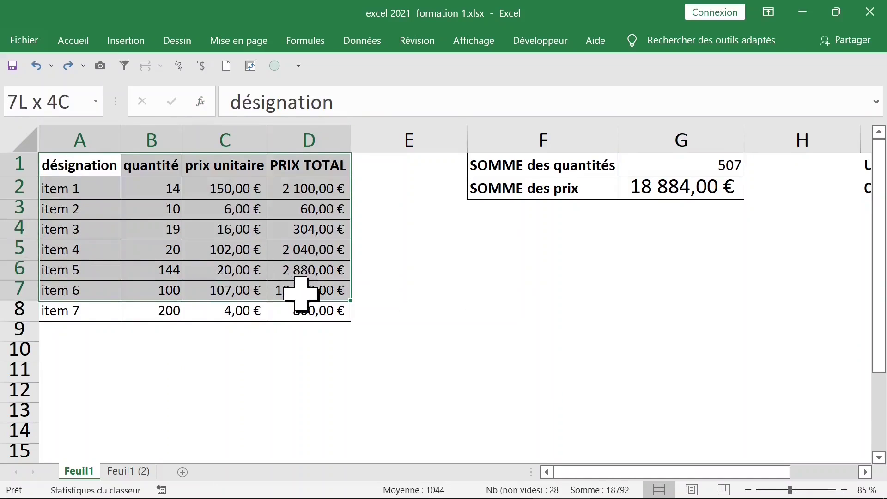
left_click(175, 213)
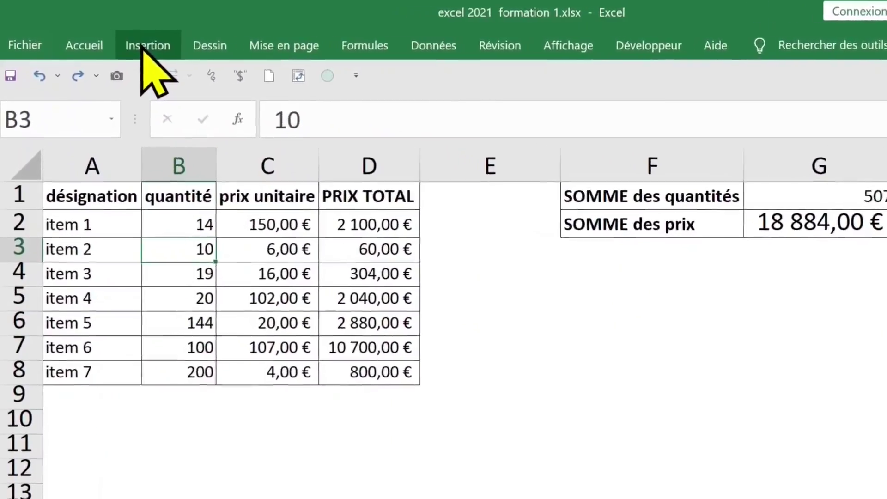
left_click(144, 47)
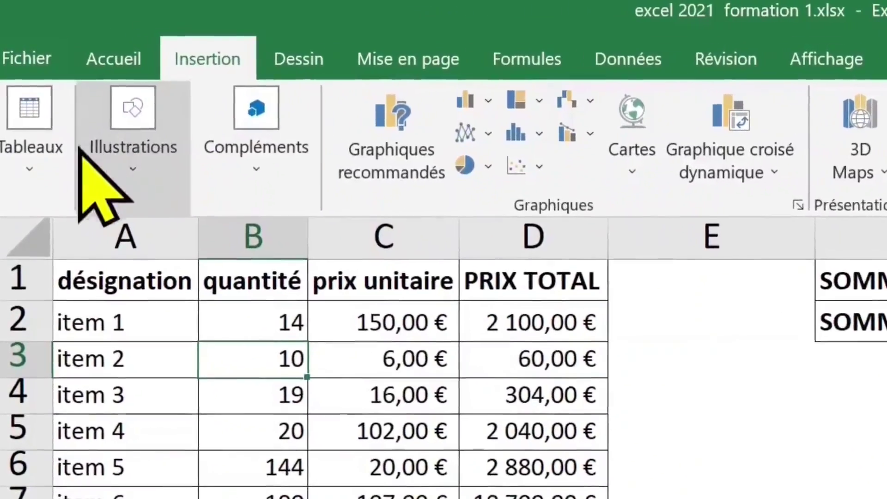
left_click(37, 157)
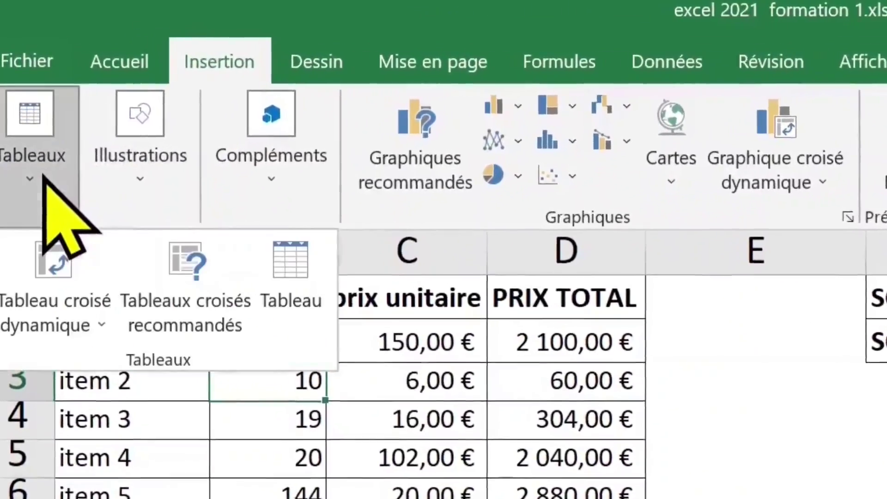
left_click(305, 314)
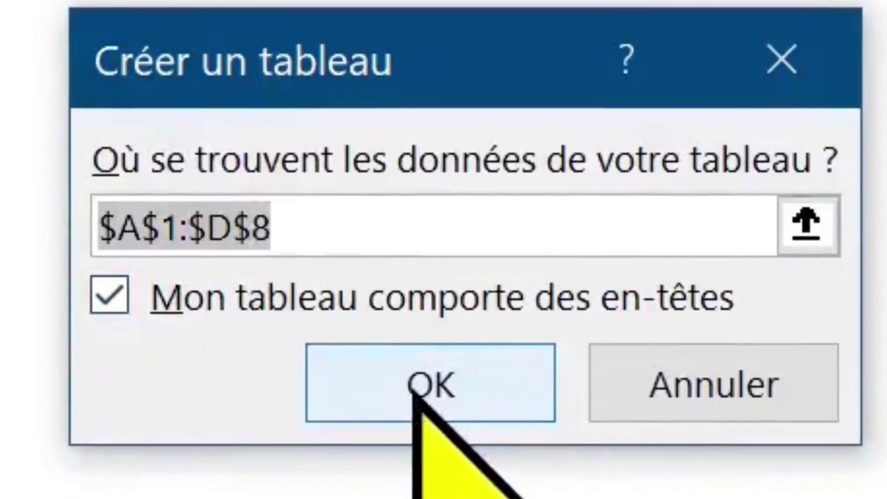
left_click(395, 403)
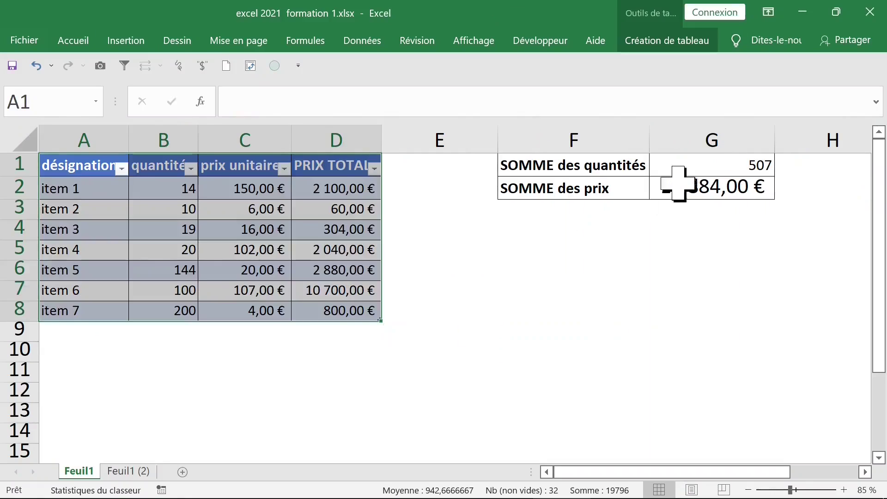
Step: Clear the formulas for both sums in cells G1 and G2
left_click(730, 165)
key("Delete")
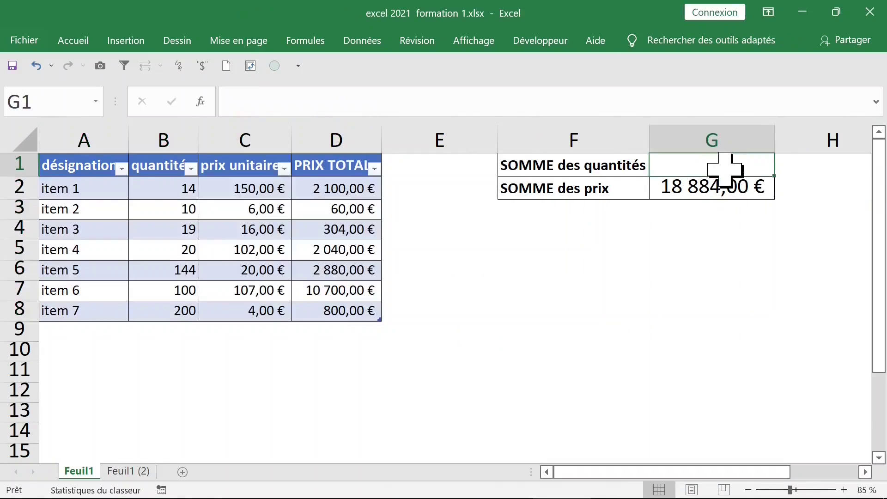
left_click(727, 189)
key("Delete")
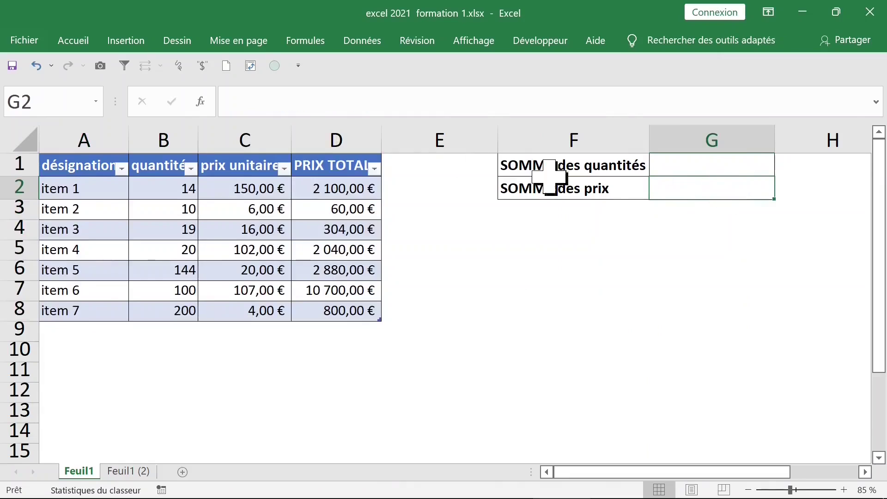
Step: Make the header row slightly taller and fit column A's width to its contents
left_click_drag(9, 176, 9, 182)
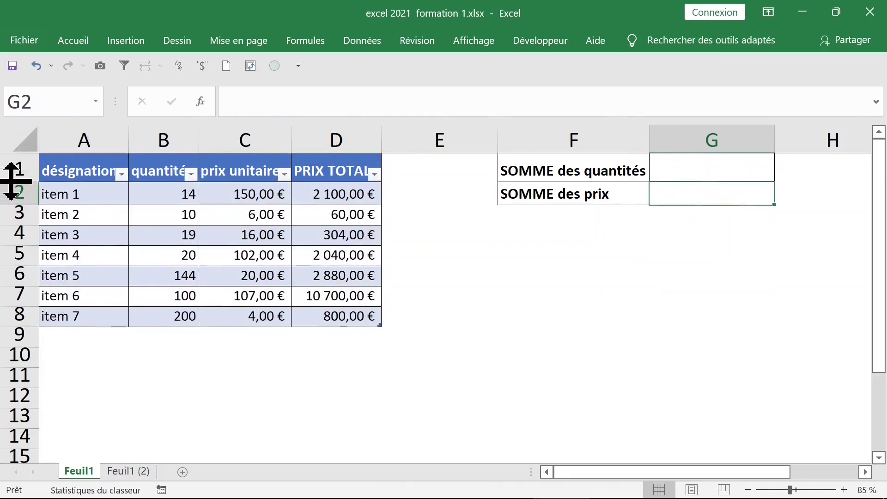
double_click(129, 140)
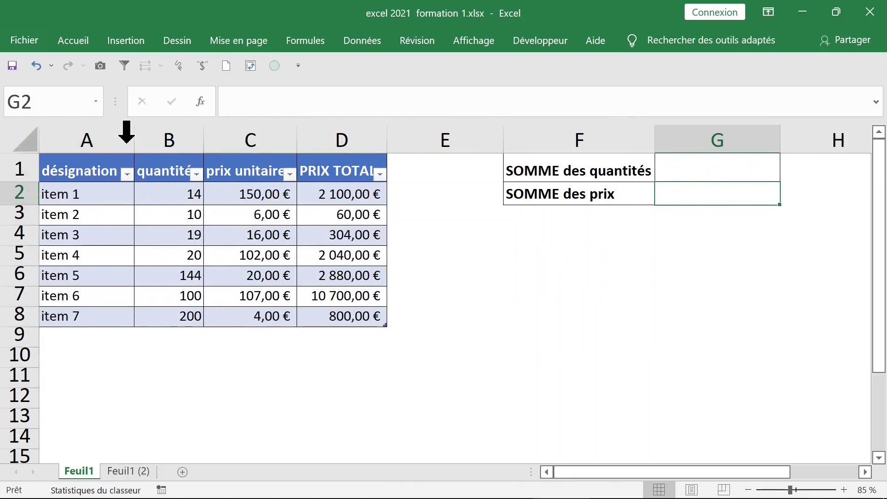
left_click(449, 190)
Step: Sum the table's quantity column in G1 with the formula =SOMME(Tableau1[quantité])
left_click(715, 163)
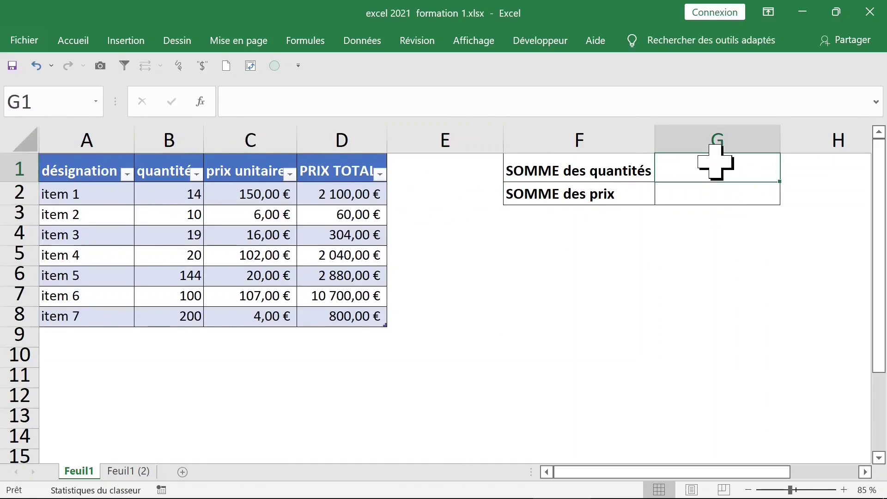
type("=somme")
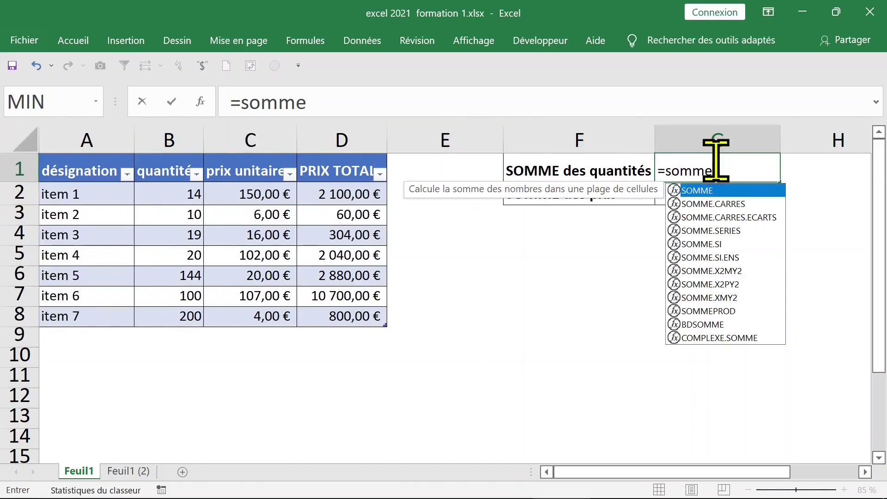
key("Tab")
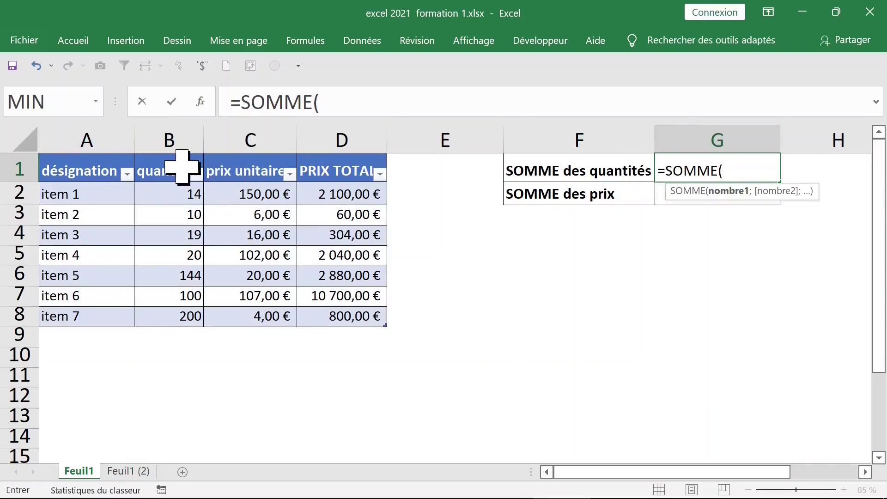
left_click(174, 153)
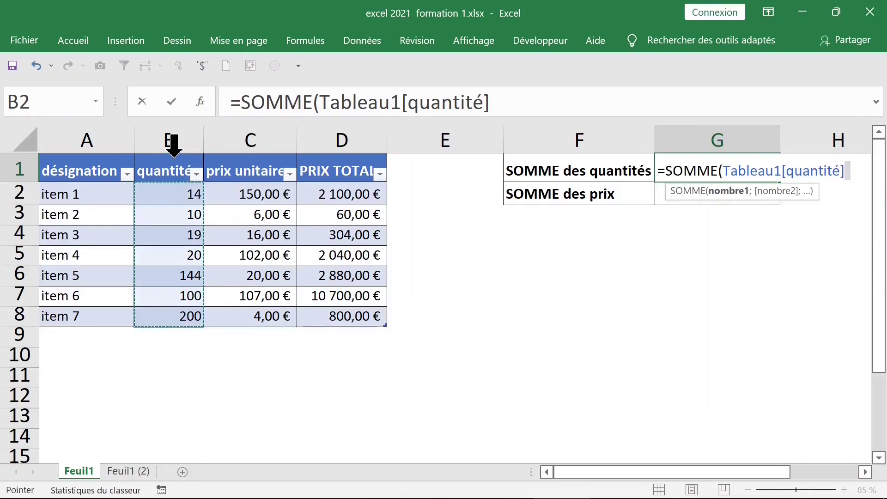
key("Return")
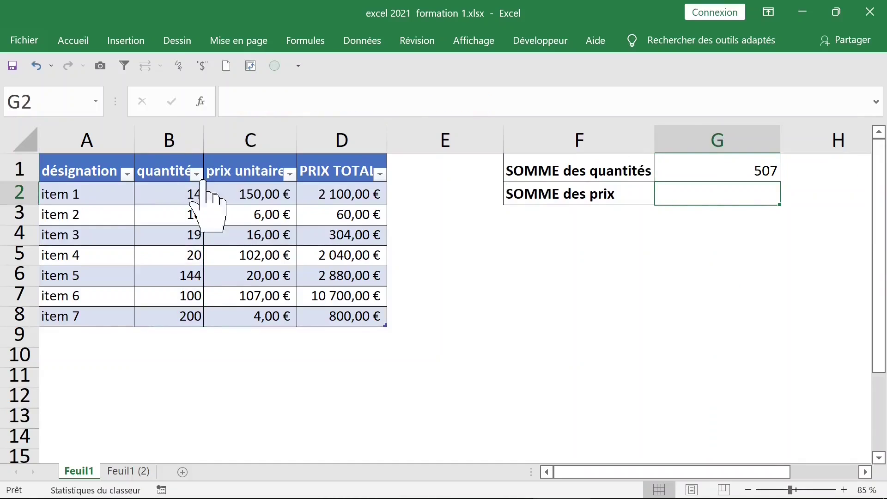
Step: Sum the table's PRIX TOTAL column in G2 with =SOMME(Tableau1[PRIX TOTAL]), and inspect the G1 formula
type("=somm")
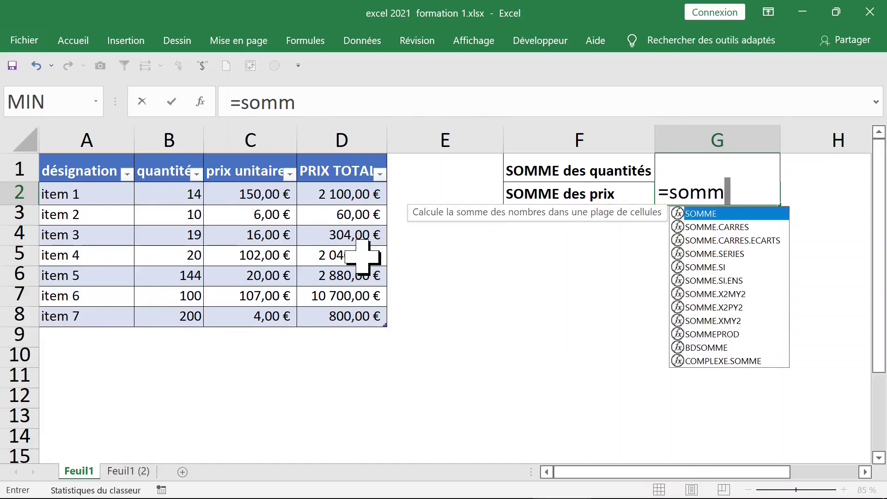
key("Tab")
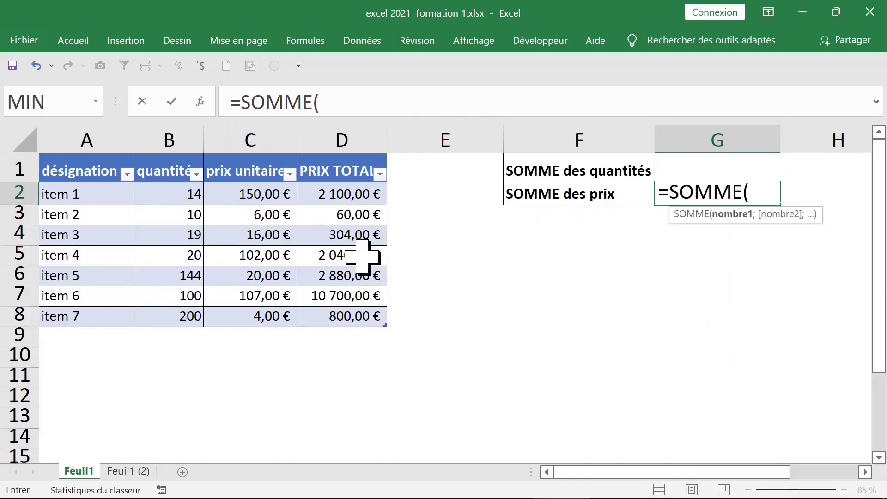
left_click(342, 155)
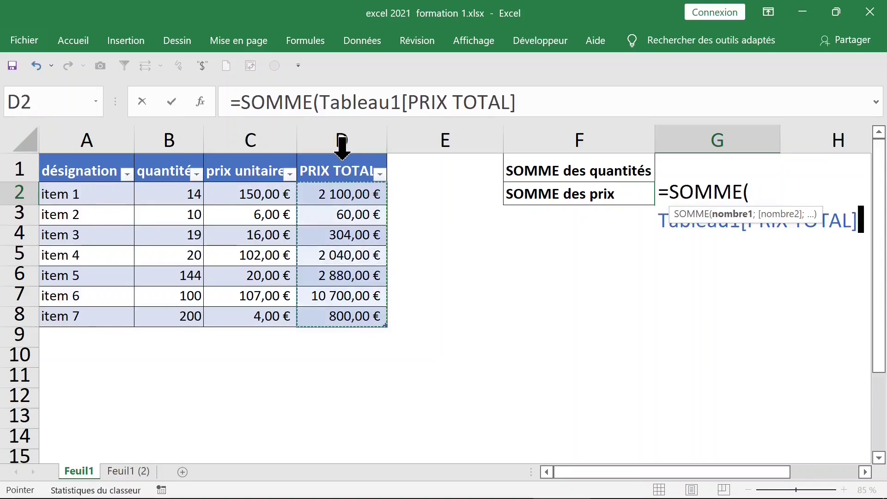
key("Return")
left_click(726, 172)
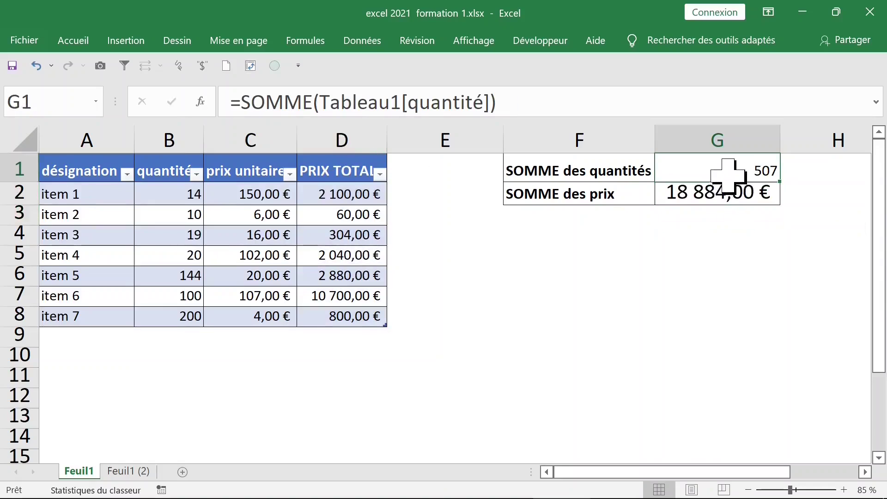
Step: Add a table row in row 9 with désignation a and quantity 1000, and check the quantity sum in G1
left_click(73, 344)
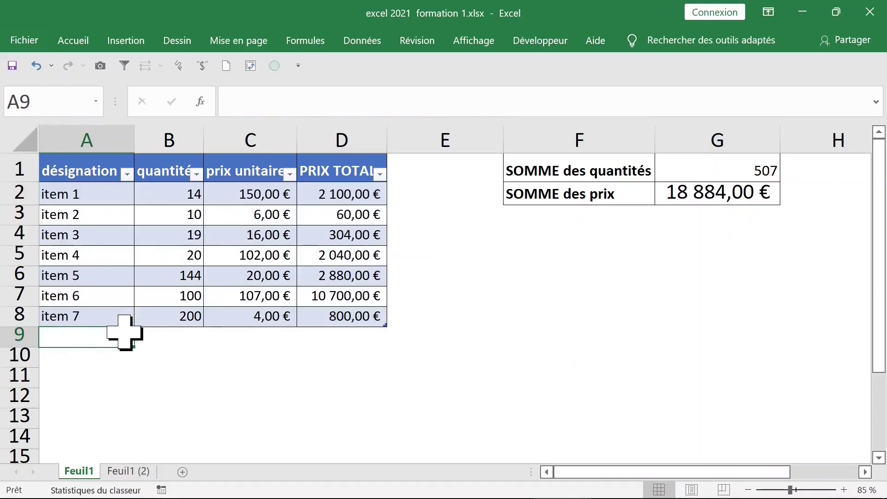
type("i")
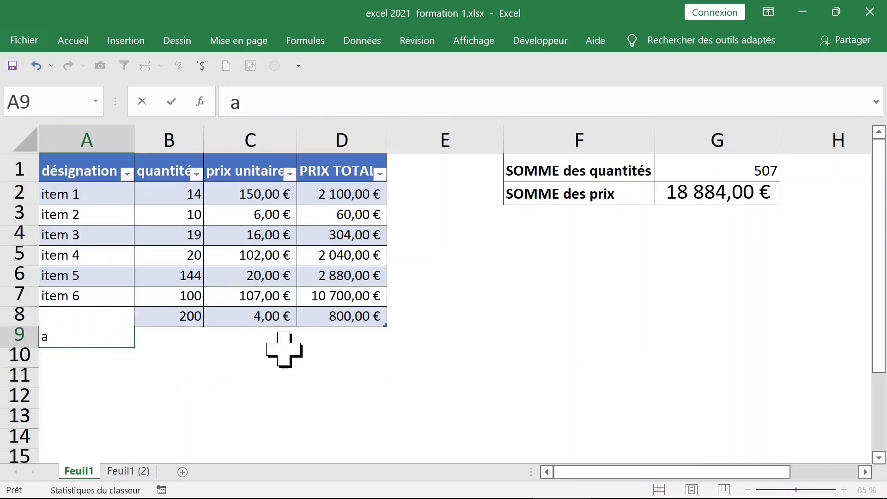
key("Tab")
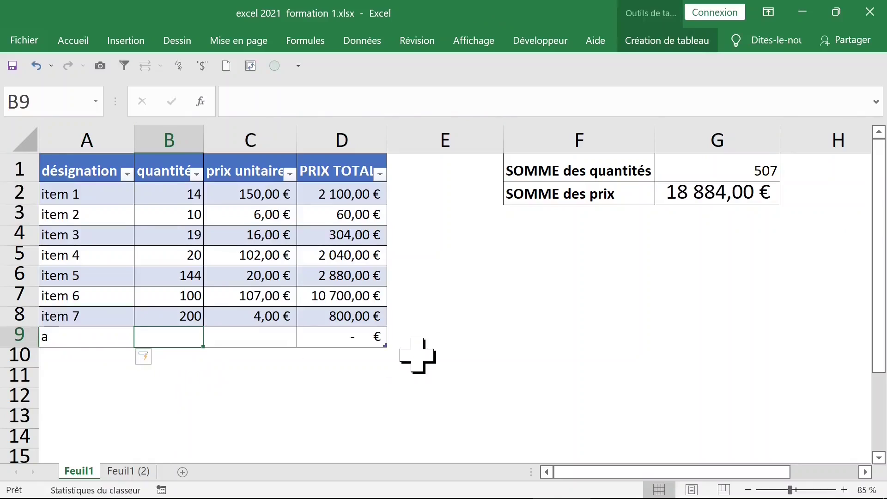
type("1000")
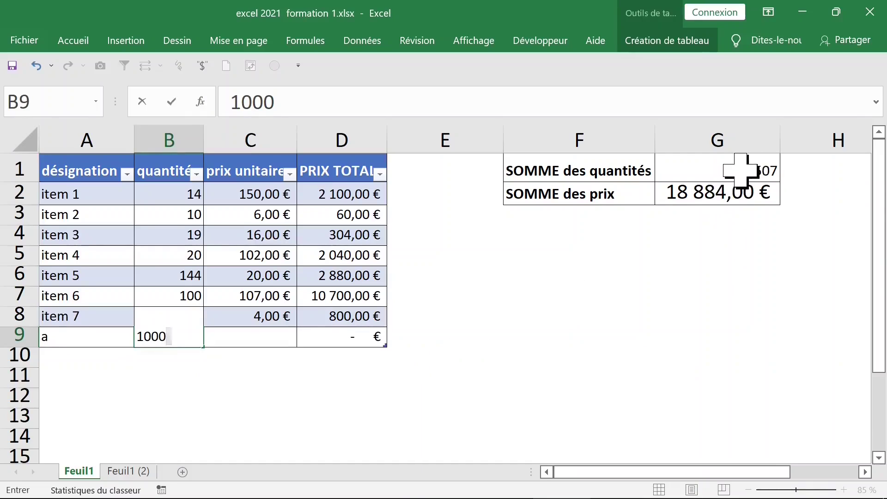
key("Return")
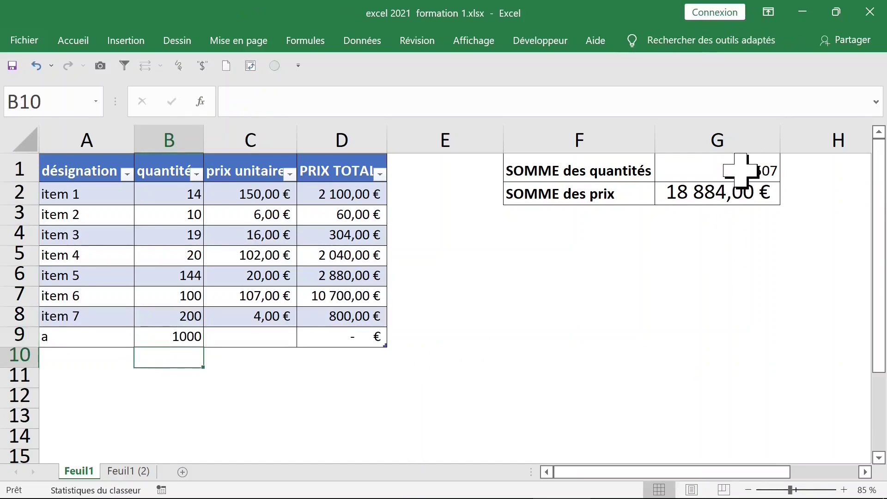
left_click(715, 165)
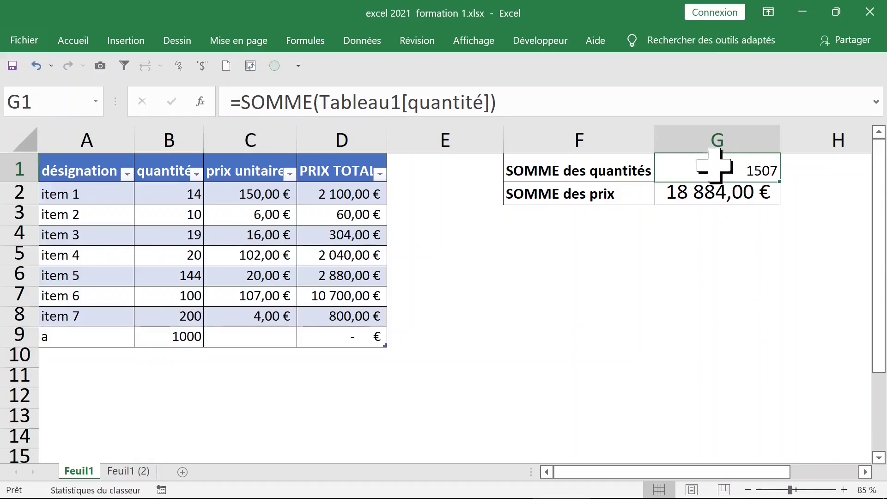
Step: Enter a unit price of 100 for item a in C9 and fit column G's width to its contents
left_click(263, 337)
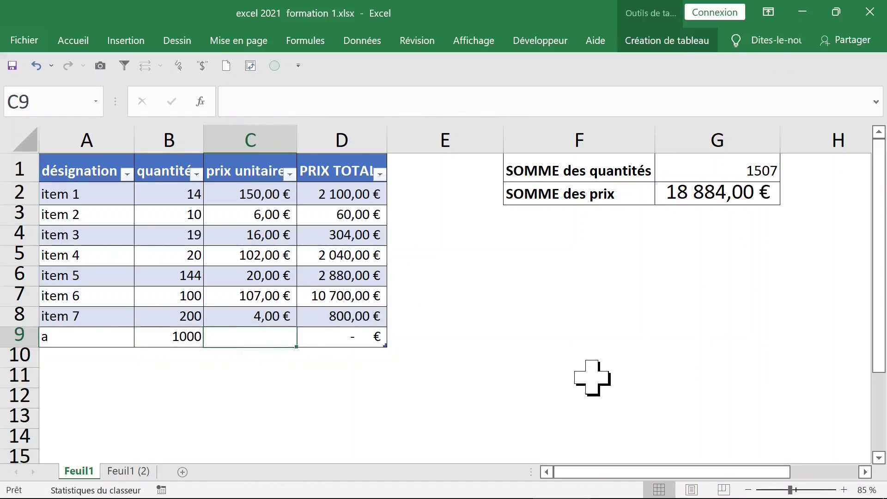
type("100")
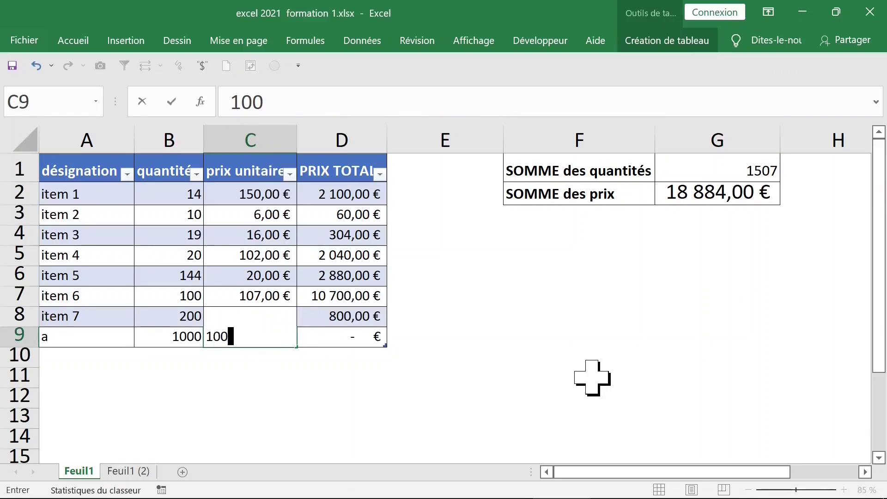
key("Return")
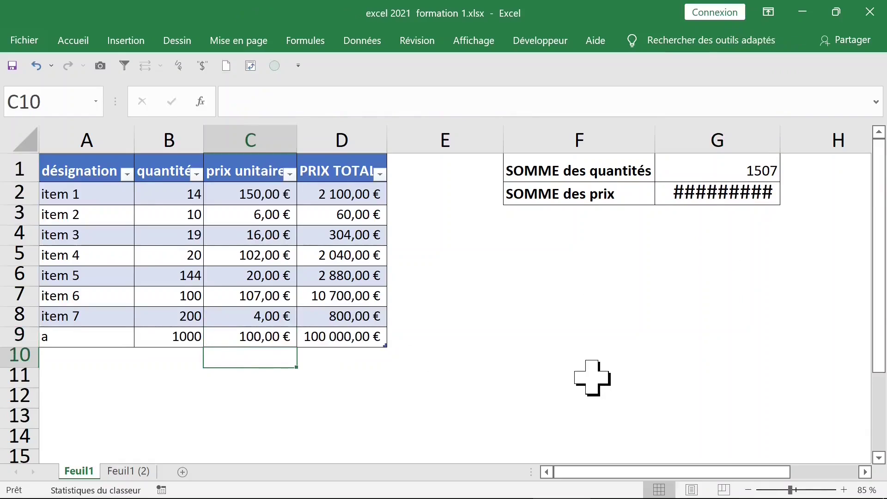
left_click(376, 338)
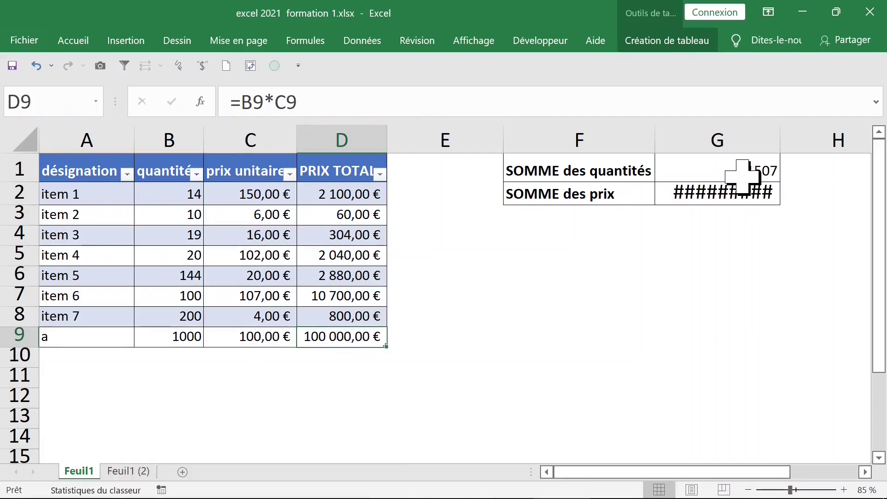
left_click(744, 192)
double_click(781, 129)
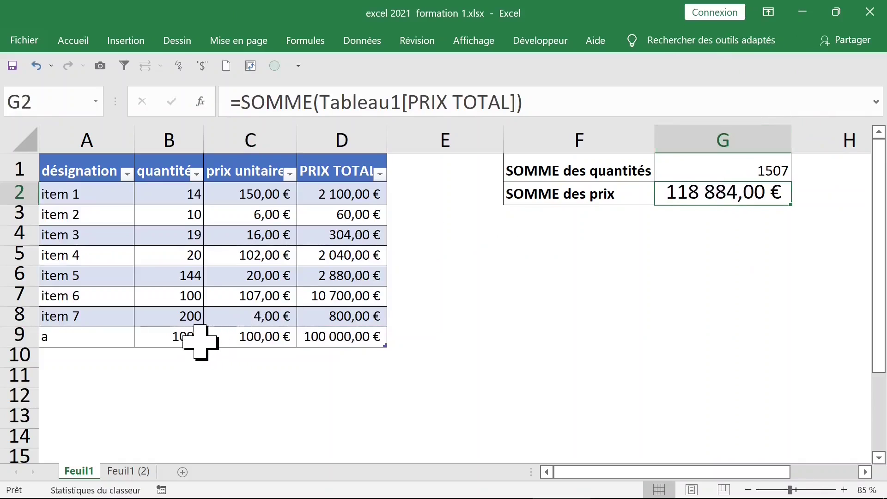
Step: Enter the label "max quantités" in cell F4
left_click(540, 222)
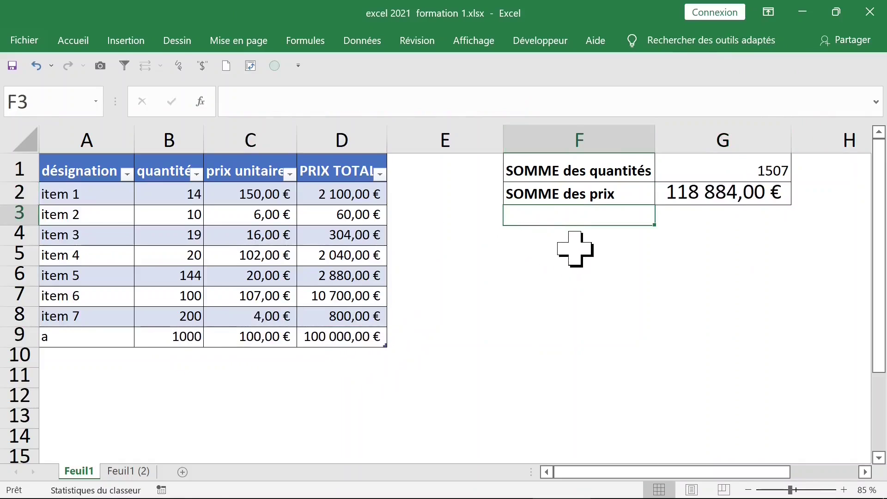
left_click(638, 244)
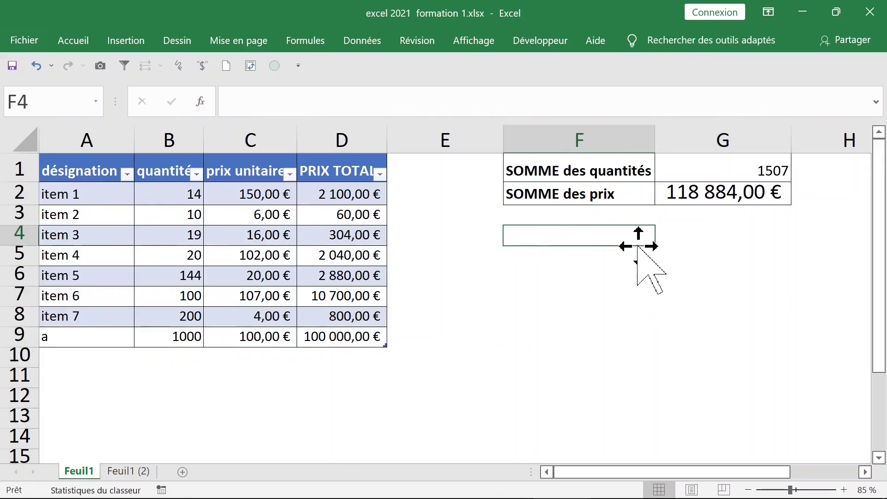
type("ma")
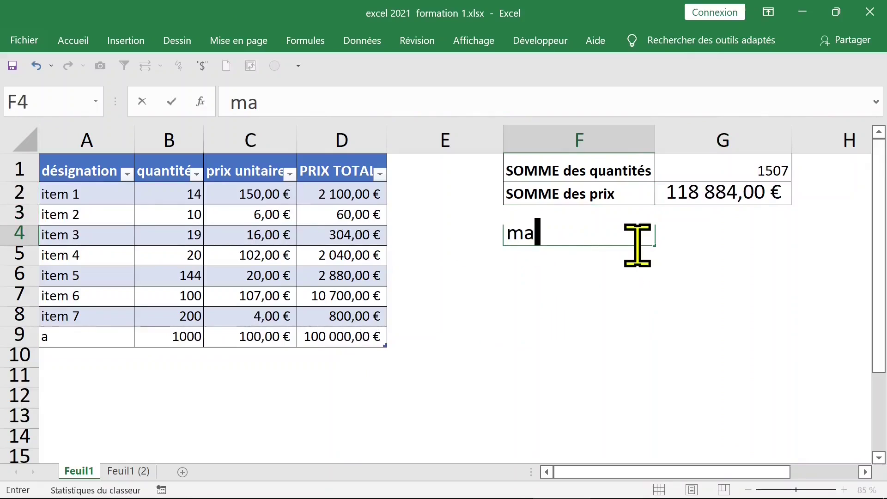
type("x quantités")
key("Tab")
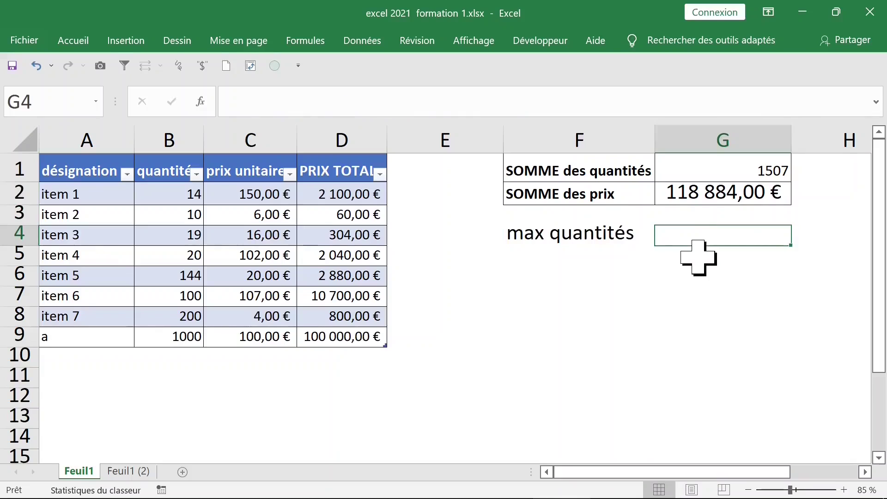
Step: Find the largest quantity in G4 with the formula =MAX(Tableau1[quantité])
type("=max")
key("Tab")
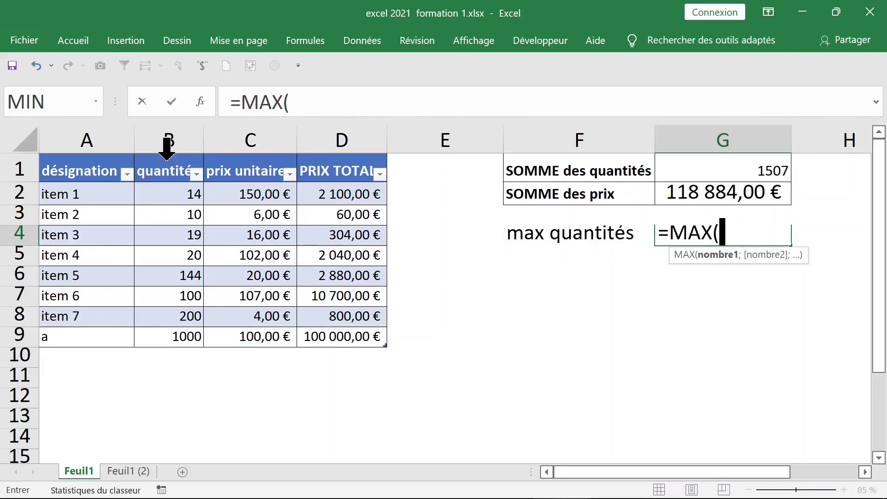
left_click(169, 147)
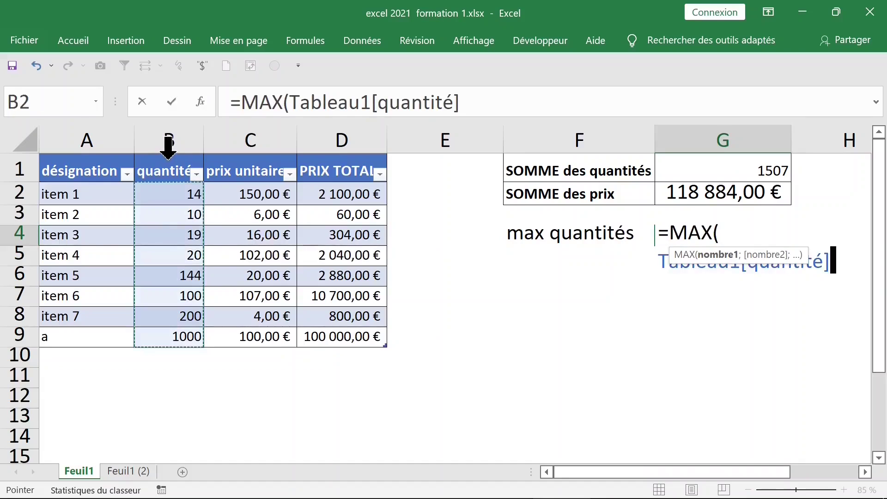
key("Return")
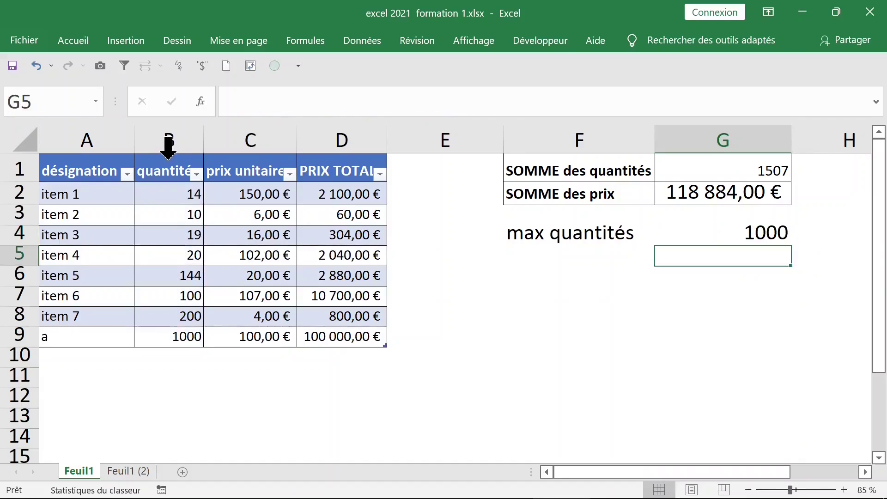
Step: Enter the label "min pu" in cell F5
left_click(638, 260)
left_click(283, 98)
type("min")
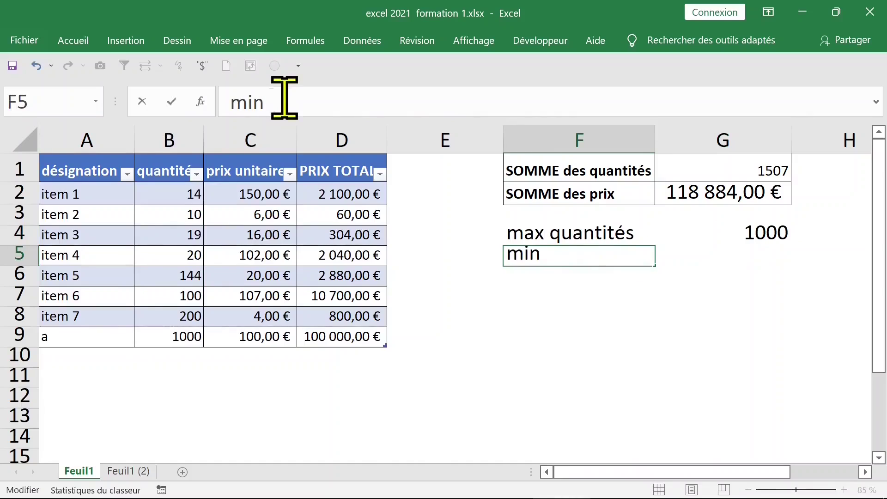
type(" pu")
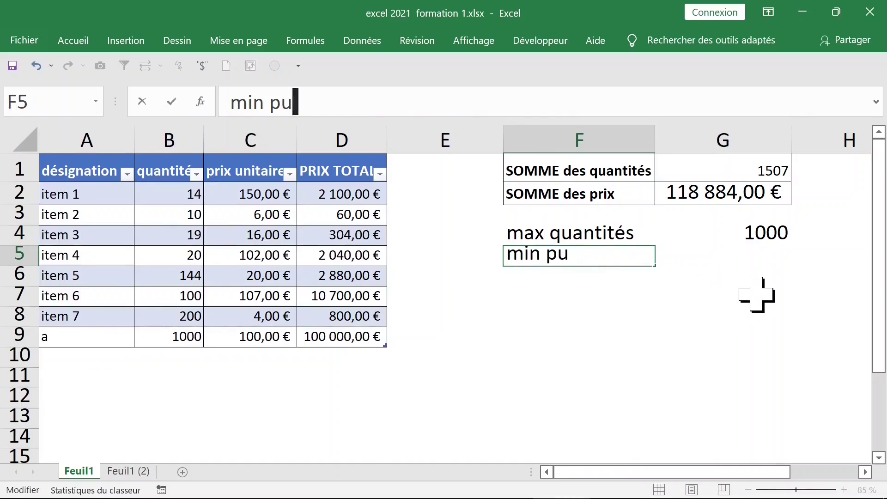
Step: Find the lowest unit price in G5 with the formula =MIN(Tableau1[prix unitaire])
left_click(733, 278)
left_click(730, 256)
type("=mi")
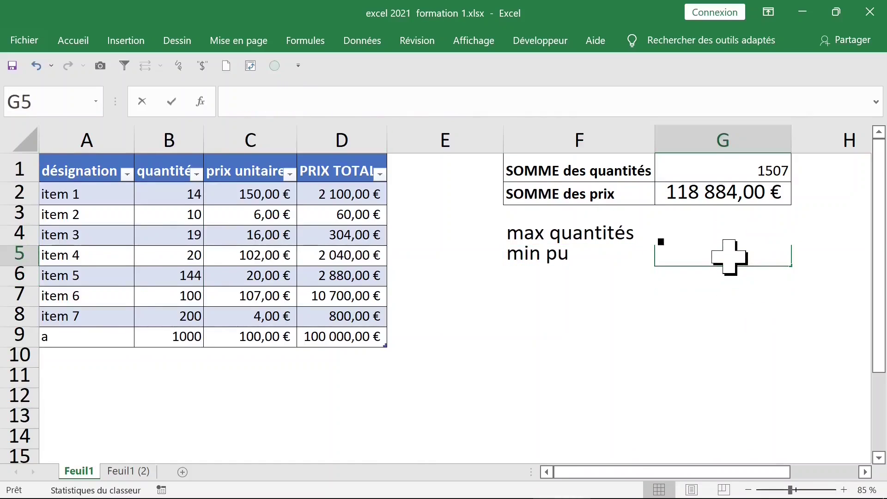
type("n")
key("Tab")
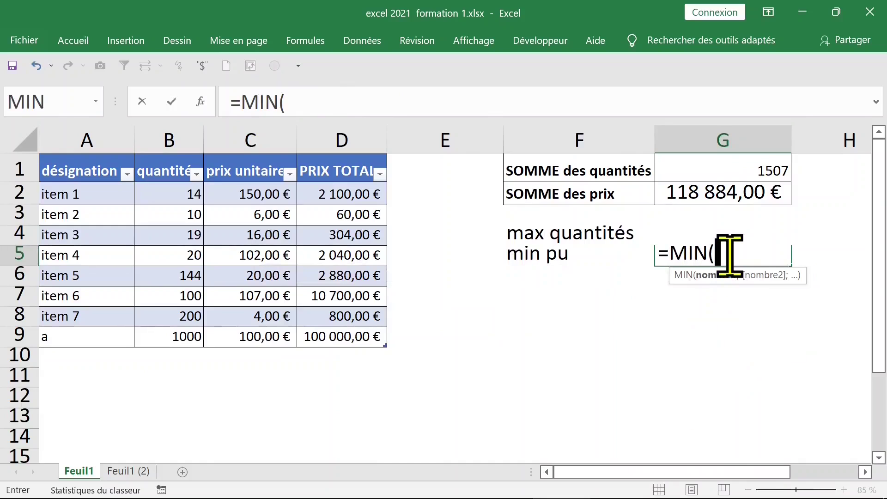
left_click(247, 148)
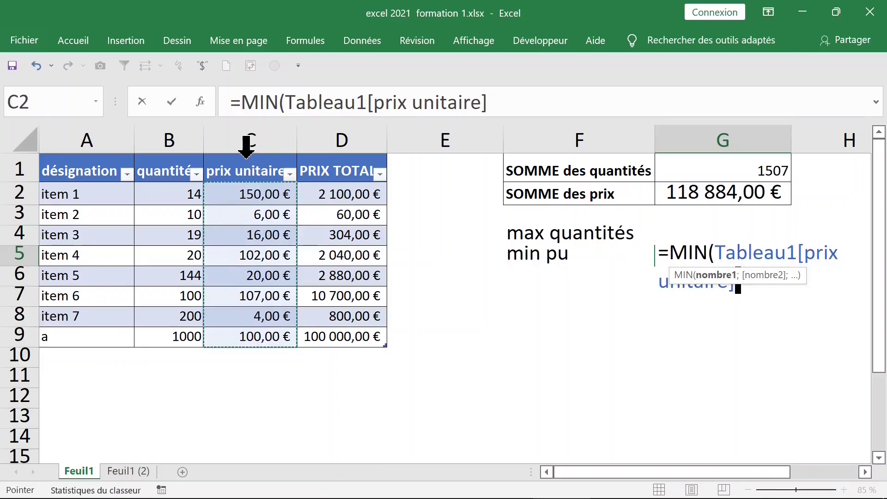
key("Return")
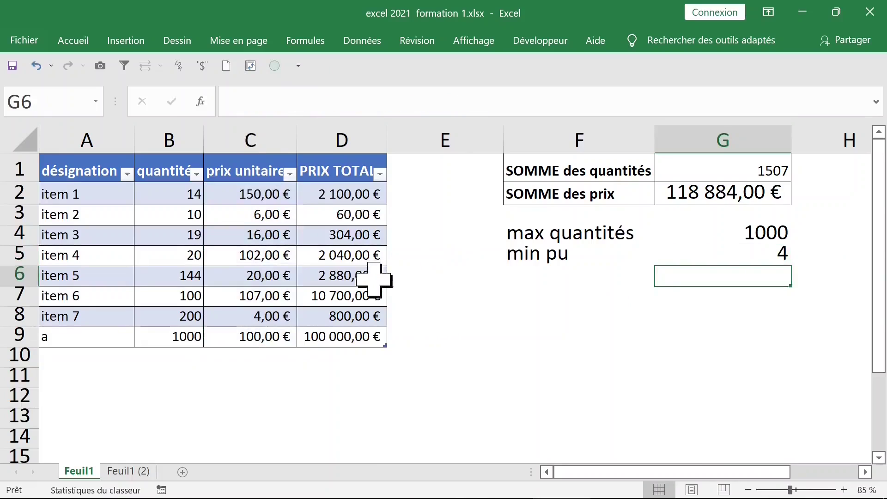
Step: Add a table row in row 10 with désignation b and quantity 1547, and check the results in G1 and G4
left_click(185, 353)
left_click(131, 354)
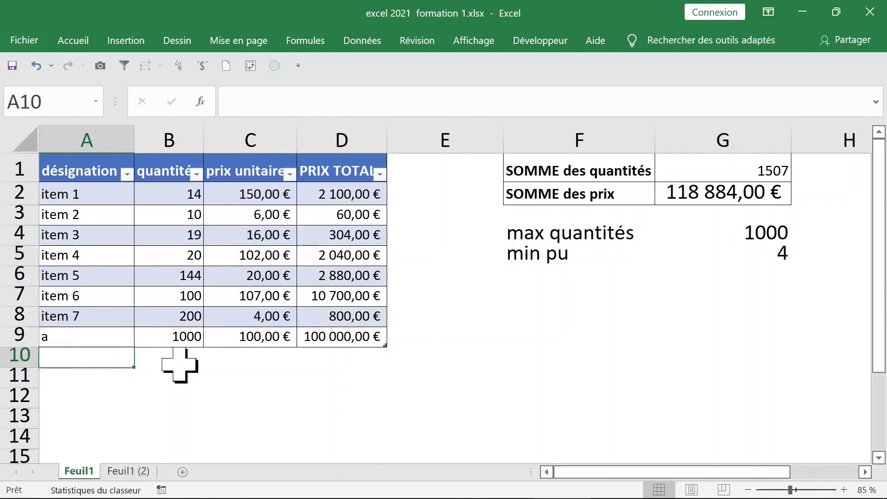
type("b")
key("Tab")
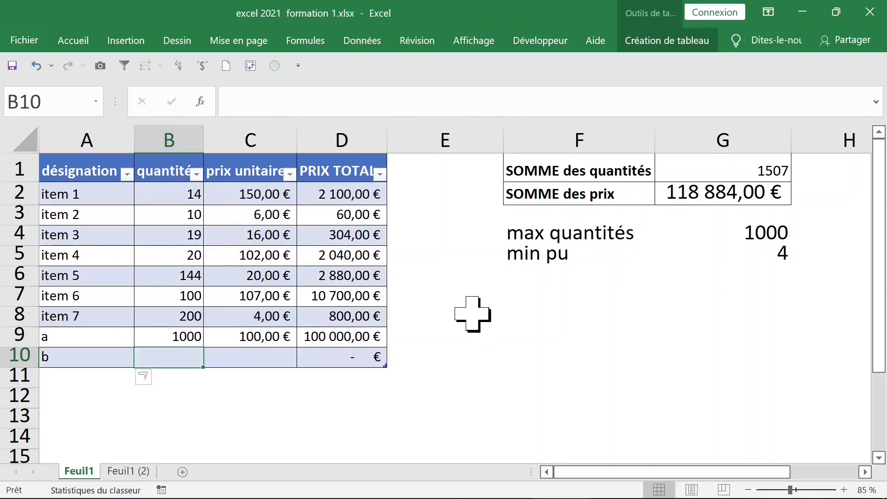
type("1")
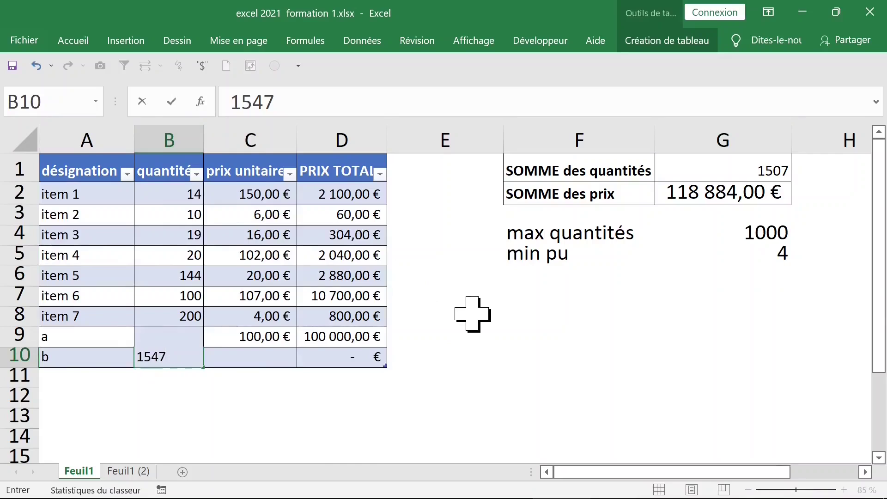
type("547")
key("Return")
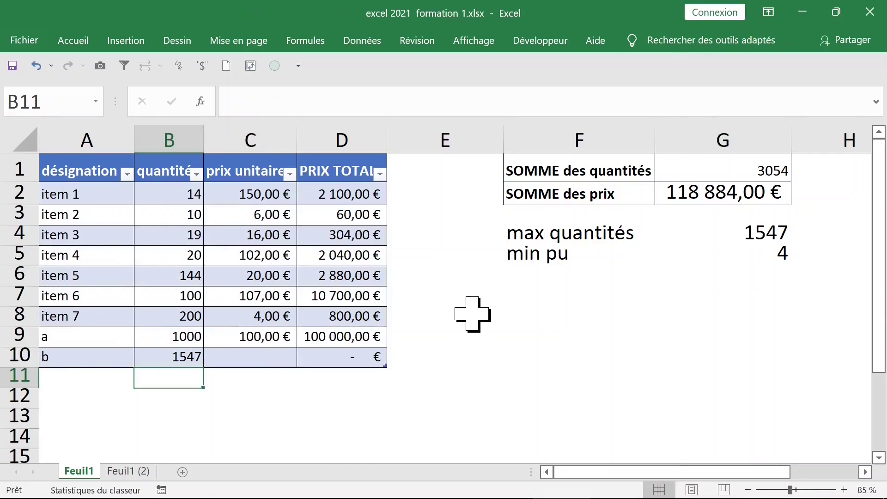
left_click(747, 240)
left_click(733, 167)
left_click(732, 234)
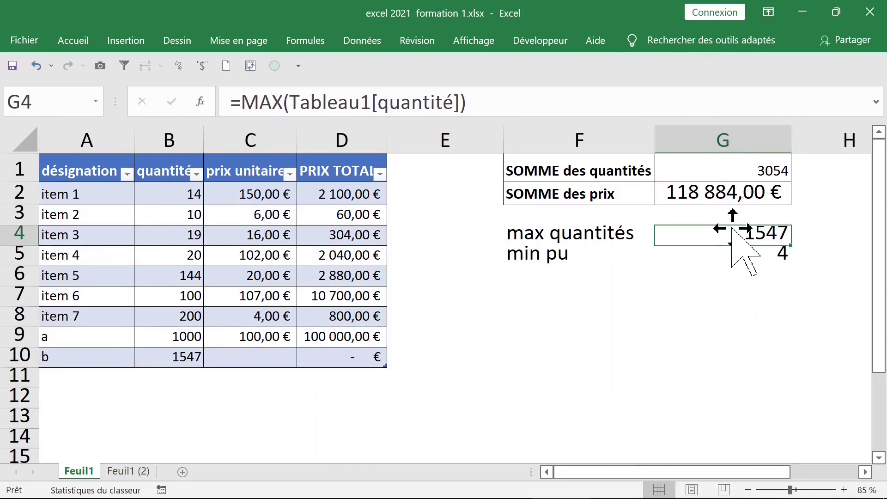
Step: Enter a unit price of 3 for item b in C10 and check the minimum in G5
left_click(268, 356)
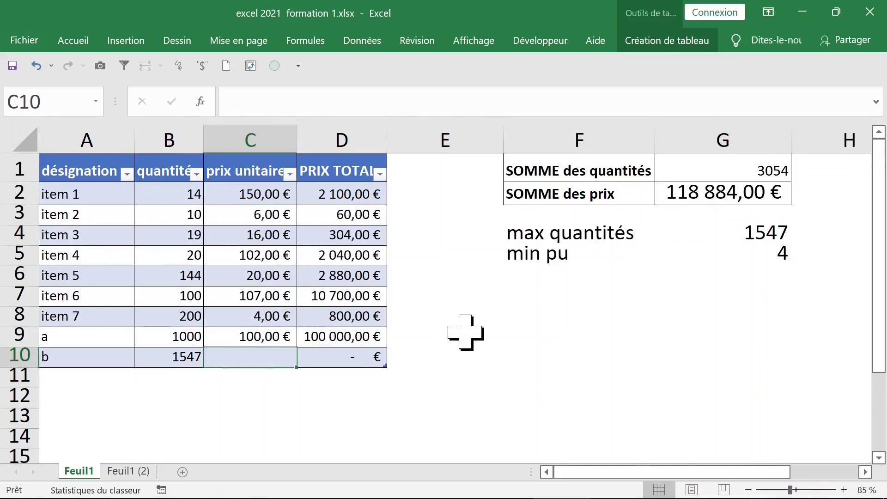
key("shift+Up")
type("3")
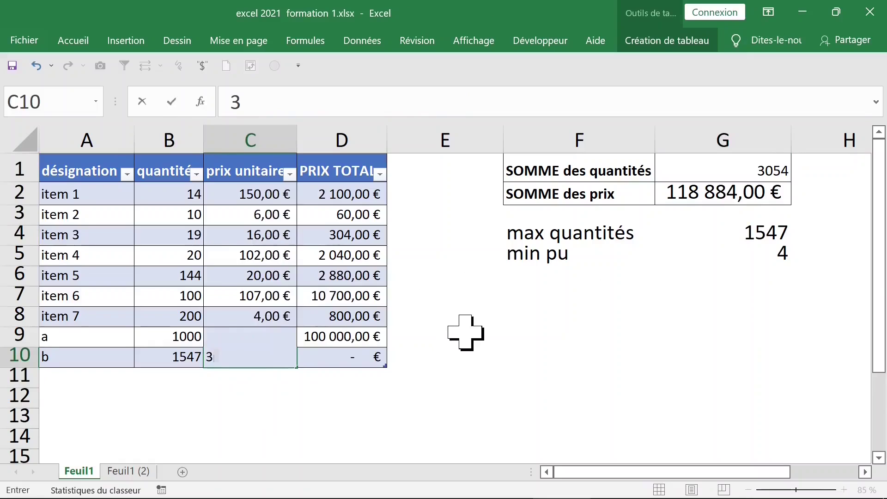
key("Return")
left_click(766, 256)
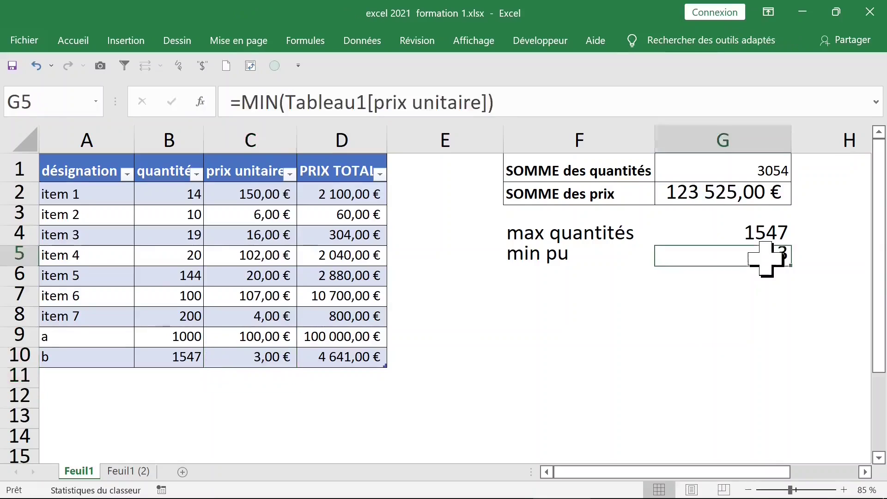
Step: Inspect the D10 formula and clear all the PRIX TOTAL formulas in D2:D10
left_click(379, 360)
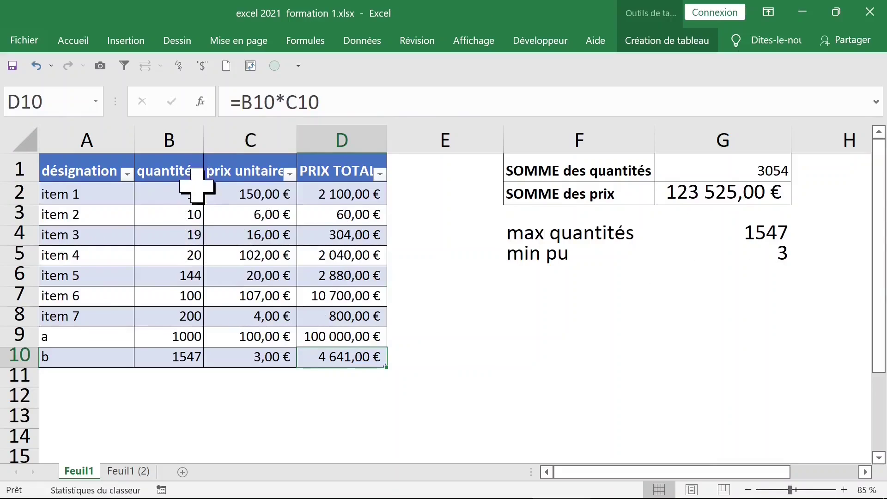
left_click(189, 218)
left_click_drag(342, 193, 377, 363)
key("Delete")
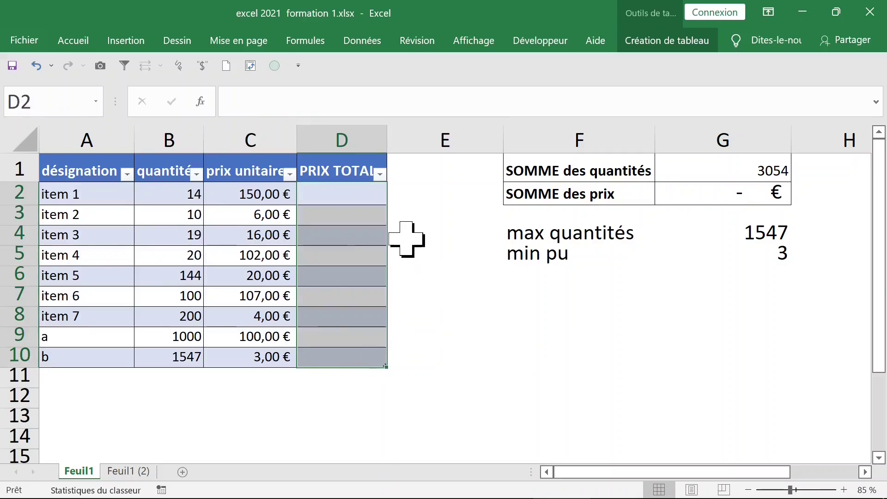
left_click(359, 185)
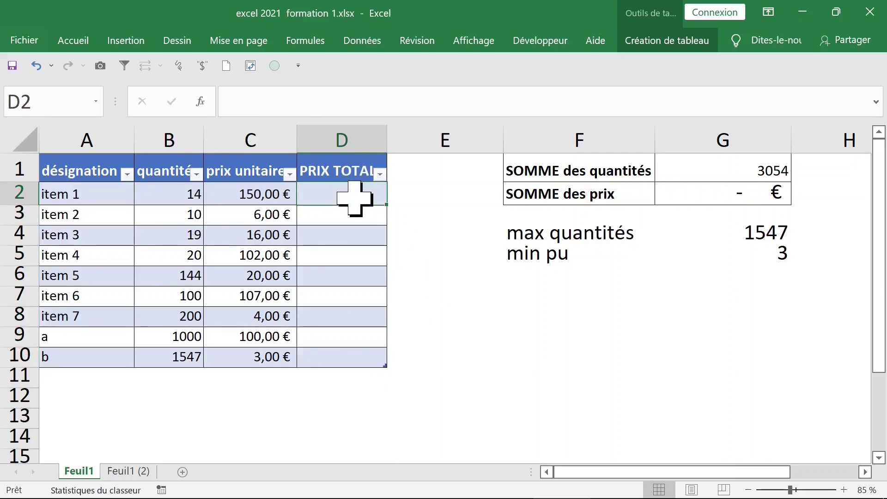
type("=")
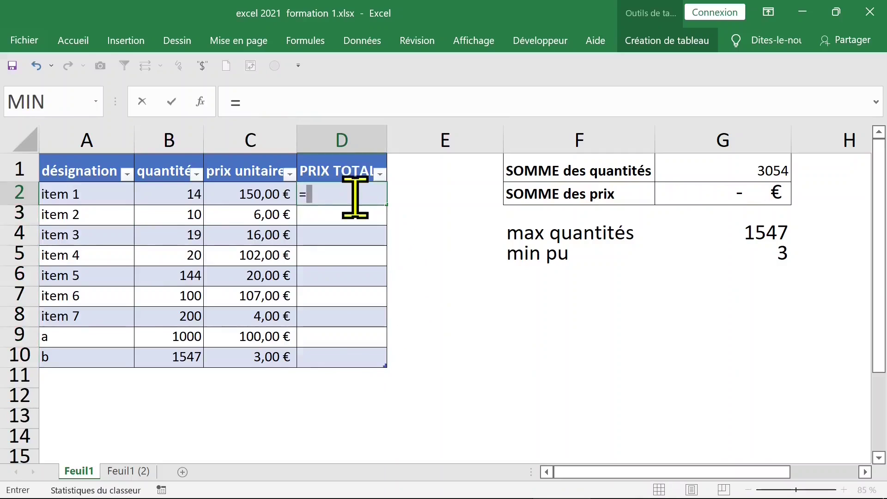
left_click(187, 191)
type("*")
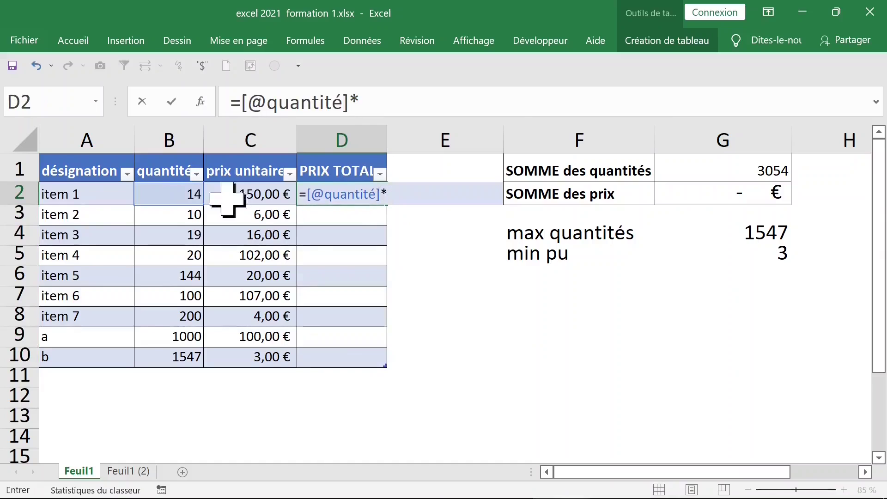
left_click(280, 198)
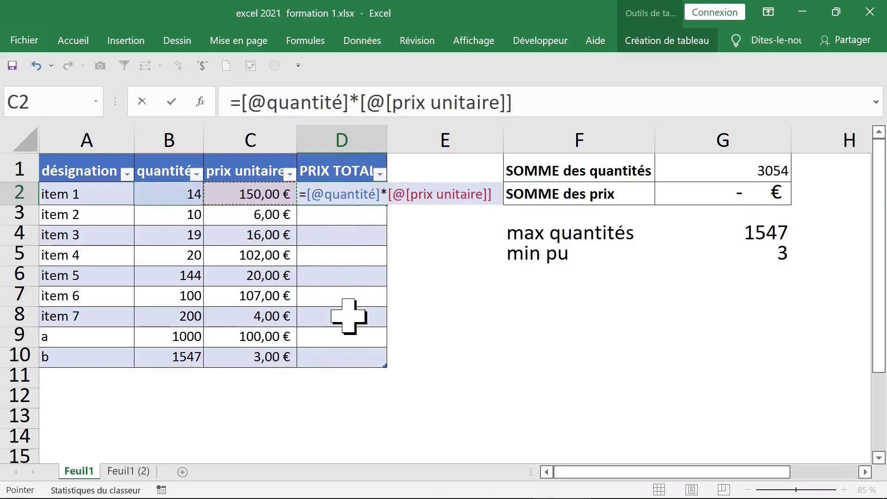
key("Return")
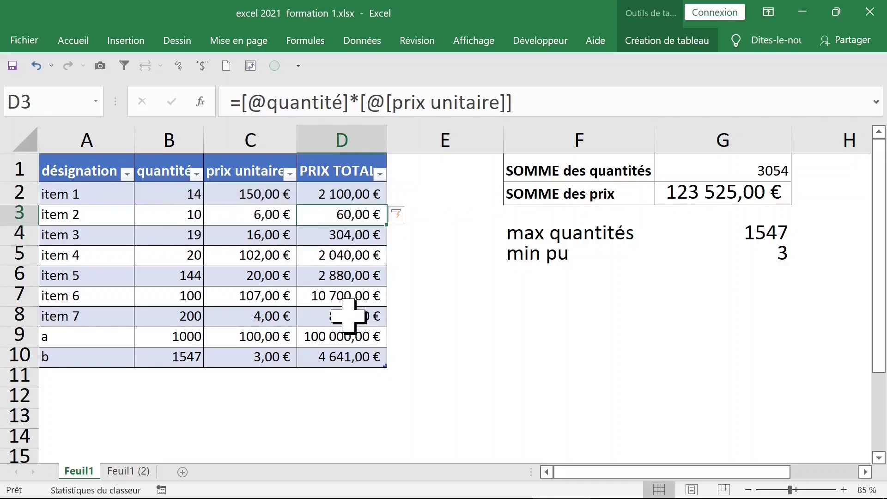